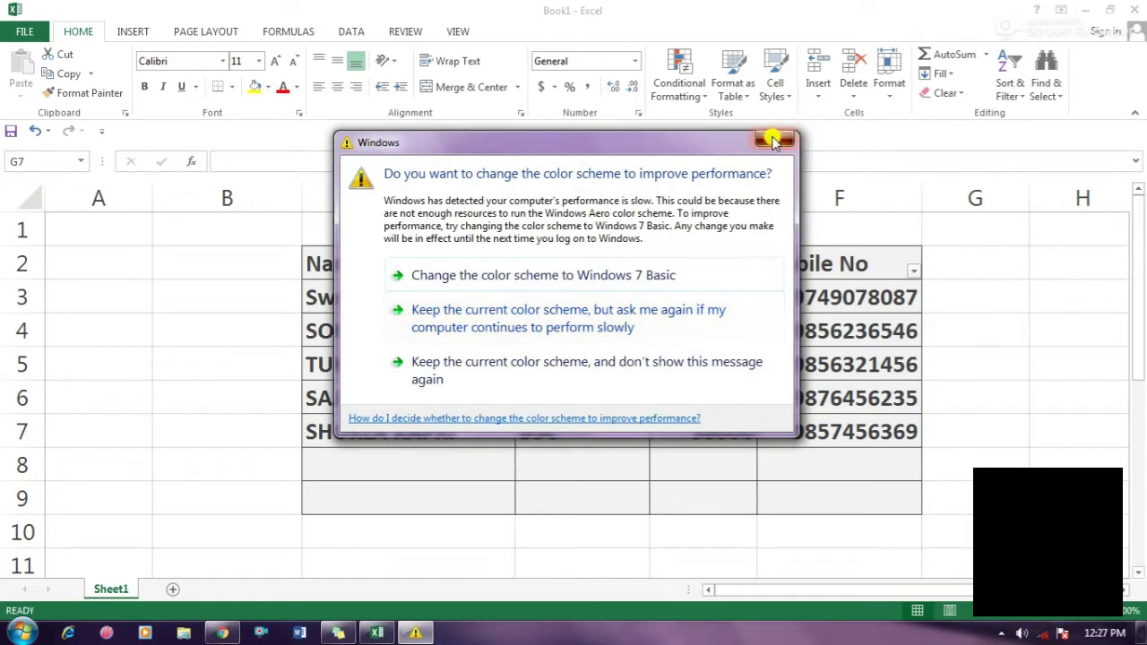
Close the Windows color scheme prompts and bring the whole employee table back into view
{"action": "left_click", "coordinate": [776, 142]}
{"action": "left_click", "coordinate": [1047, 362]}
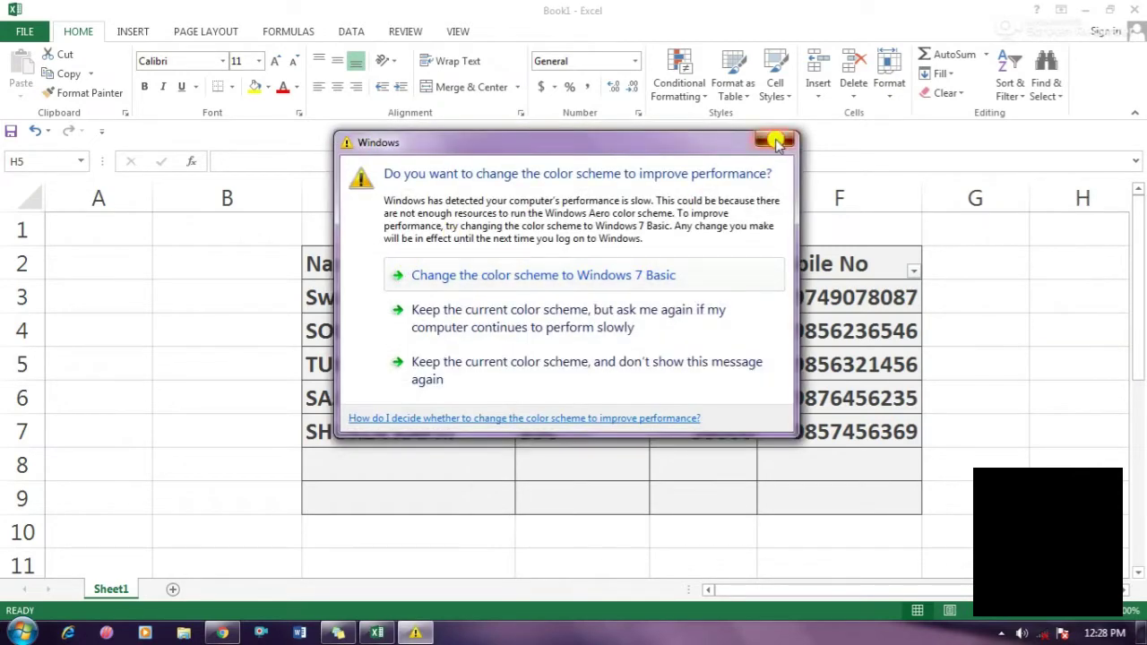
{"action": "left_click", "coordinate": [776, 142]}
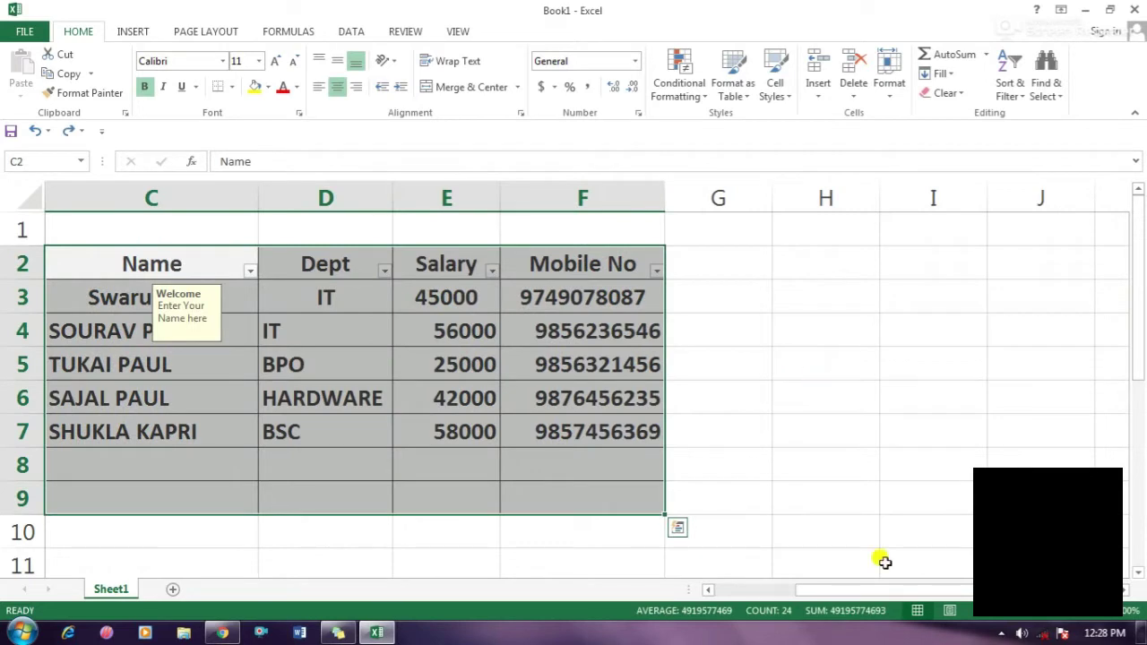
{"action": "left_click_drag", "start_coordinate": [901, 591], "coordinate": [763, 596]}
{"action": "left_click", "coordinate": [947, 497]}
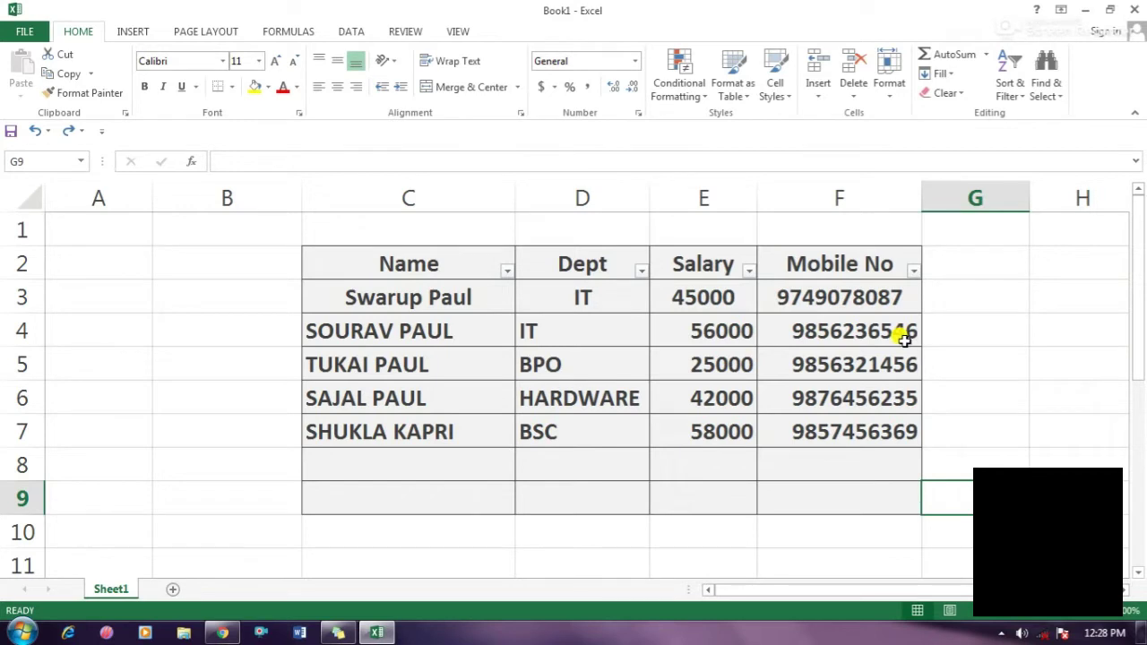
Undo the last two entries in row 7 of the table and redo them
{"action": "key", "text": "ctrl+a"}
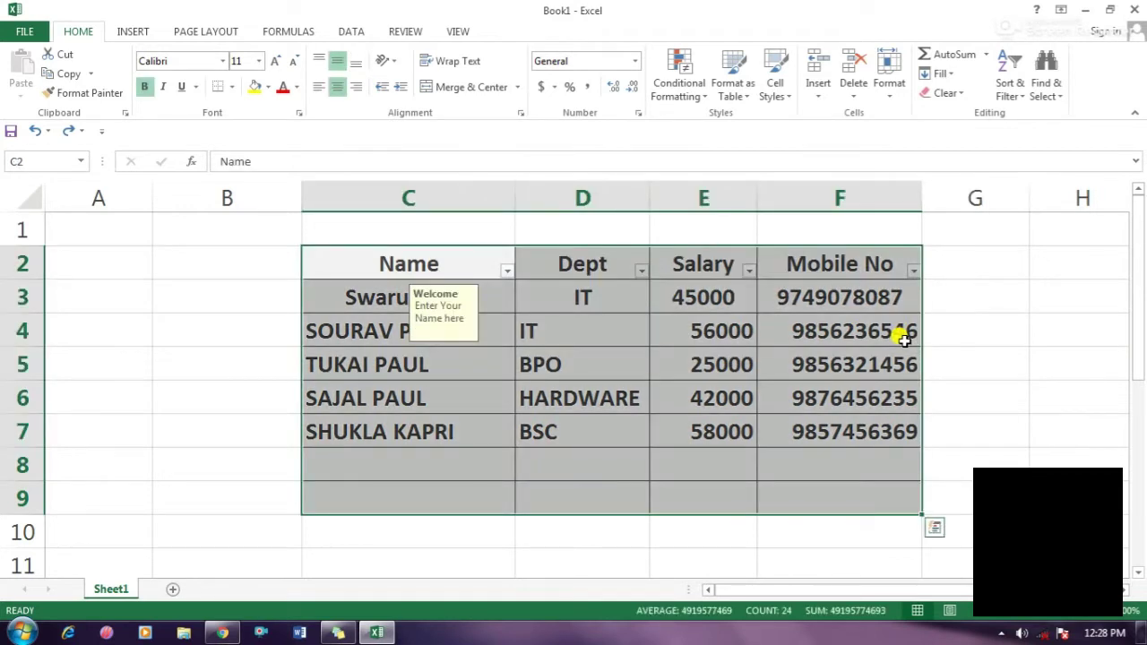
{"action": "key", "text": "ctrl+z"}
{"action": "key", "text": "ctrl+z"}
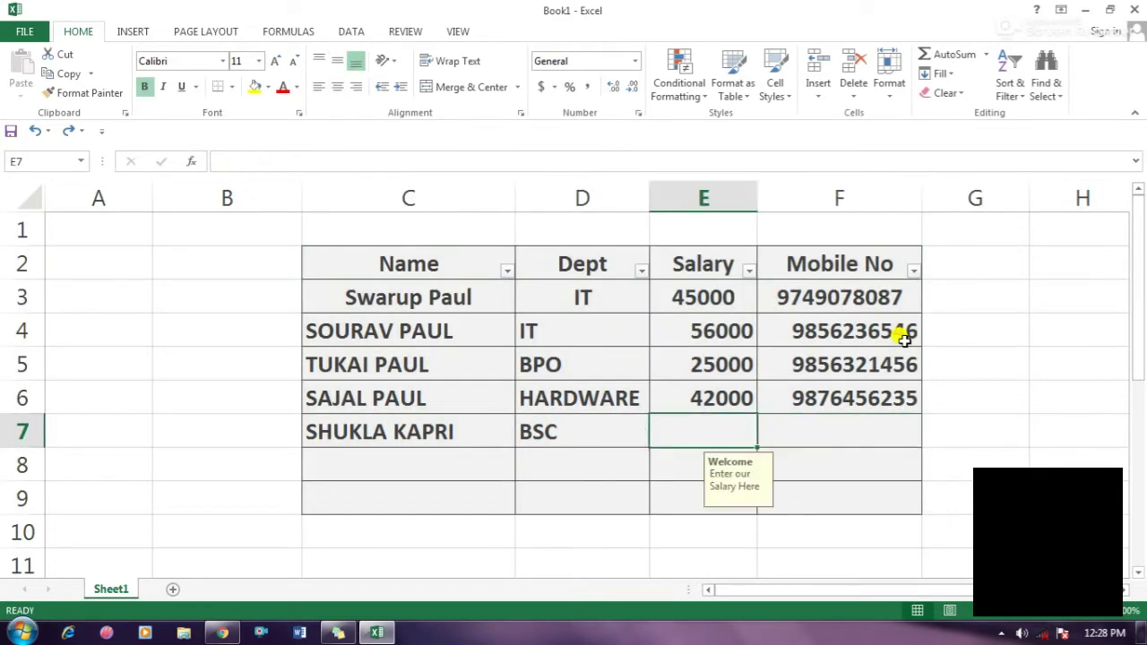
{"action": "key", "text": "ctrl+y"}
{"action": "key", "text": "ctrl+y"}
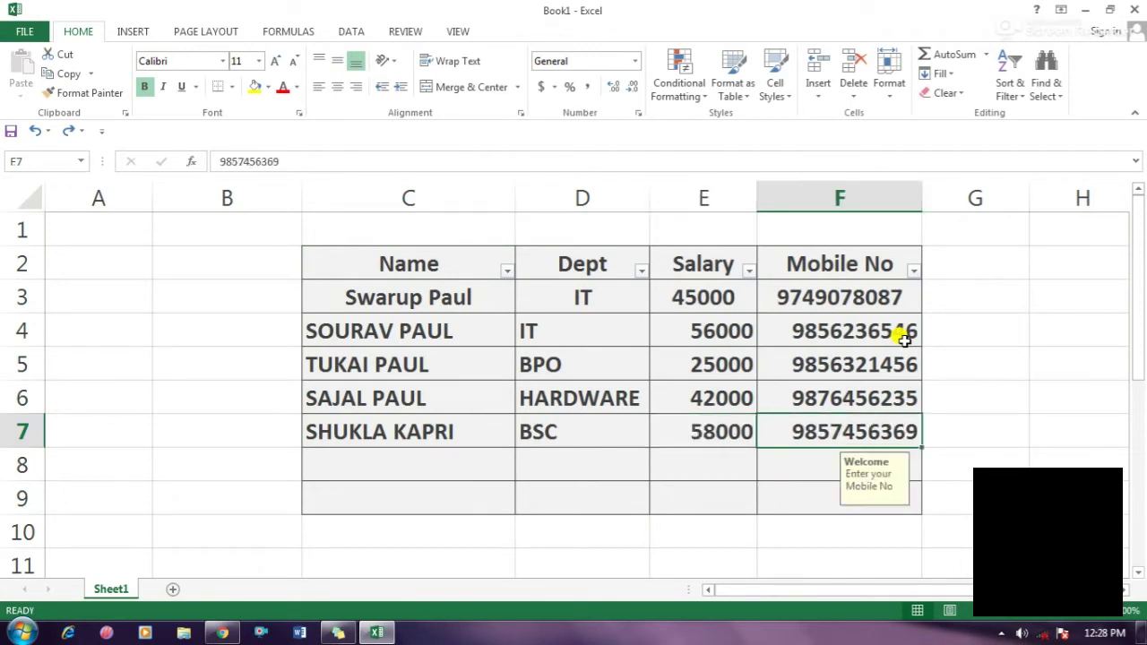
{"action": "left_click", "coordinate": [976, 455]}
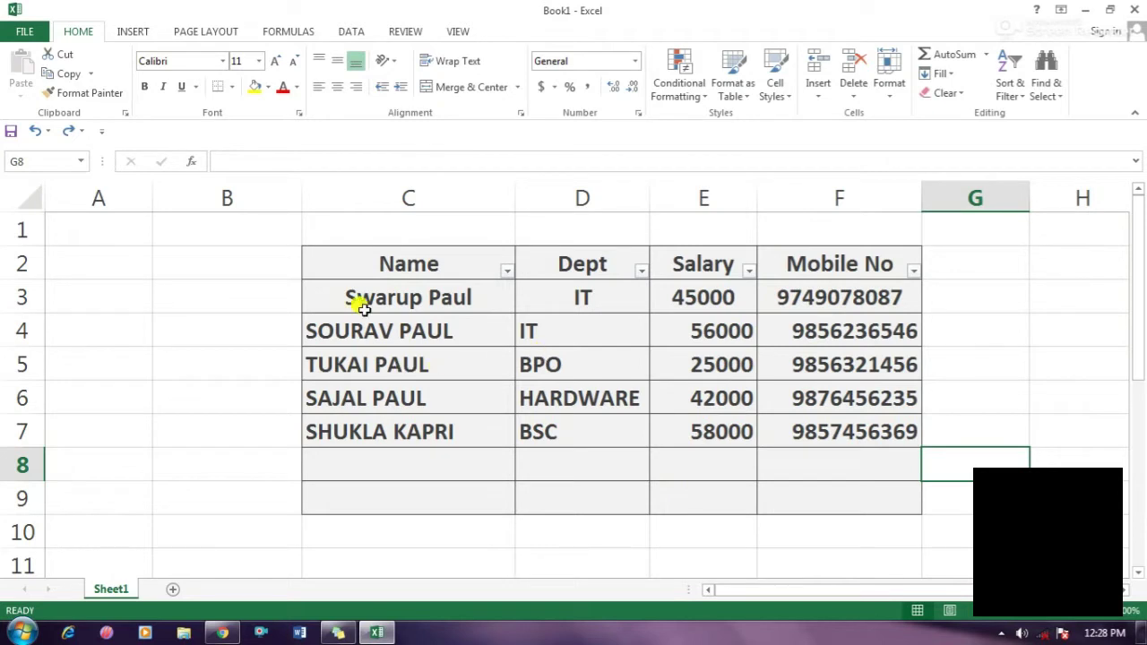
Select the employee table C2:F9 and turn off the filter on its header row
{"action": "left_click", "coordinate": [347, 264]}
{"action": "mouse_move", "coordinate": [347, 263]}
{"action": "left_mouse_down"}
{"action": "mouse_move", "coordinate": [660, 371]}
{"action": "mouse_move", "coordinate": [802, 438]}
{"action": "mouse_move", "coordinate": [860, 440]}
{"action": "mouse_move", "coordinate": [876, 449]}
{"action": "mouse_move", "coordinate": [883, 510]}
{"action": "left_mouse_up"}
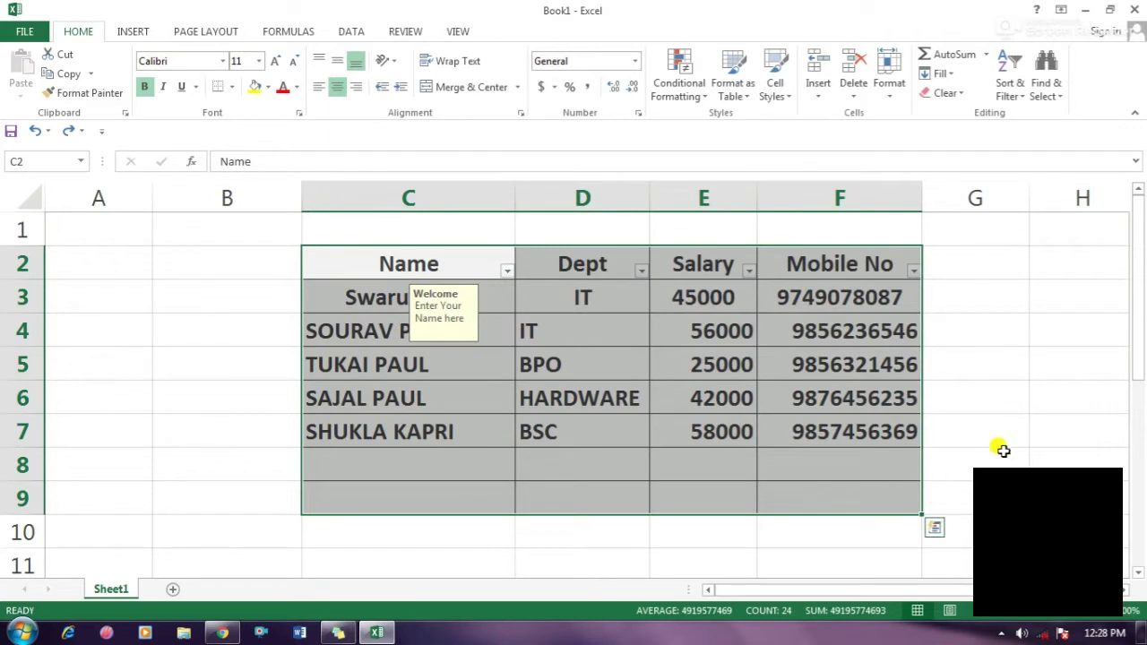
{"action": "left_click", "coordinate": [30, 194]}
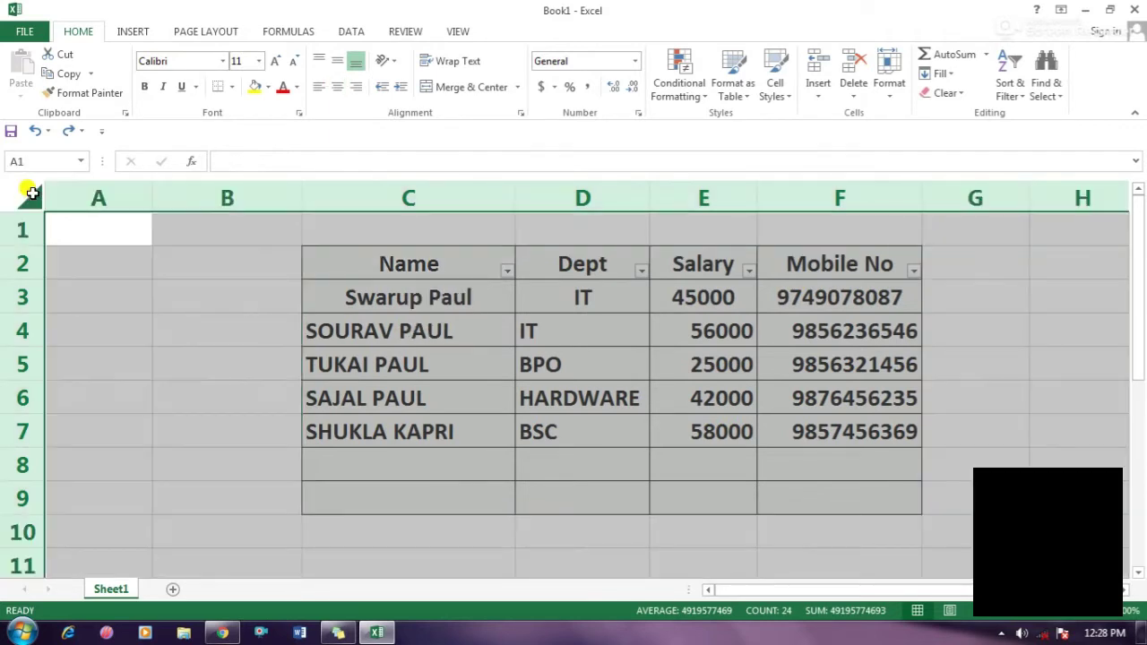
{"action": "left_click", "coordinate": [256, 399]}
{"action": "left_click_drag", "start_coordinate": [336, 262], "coordinate": [886, 510]}
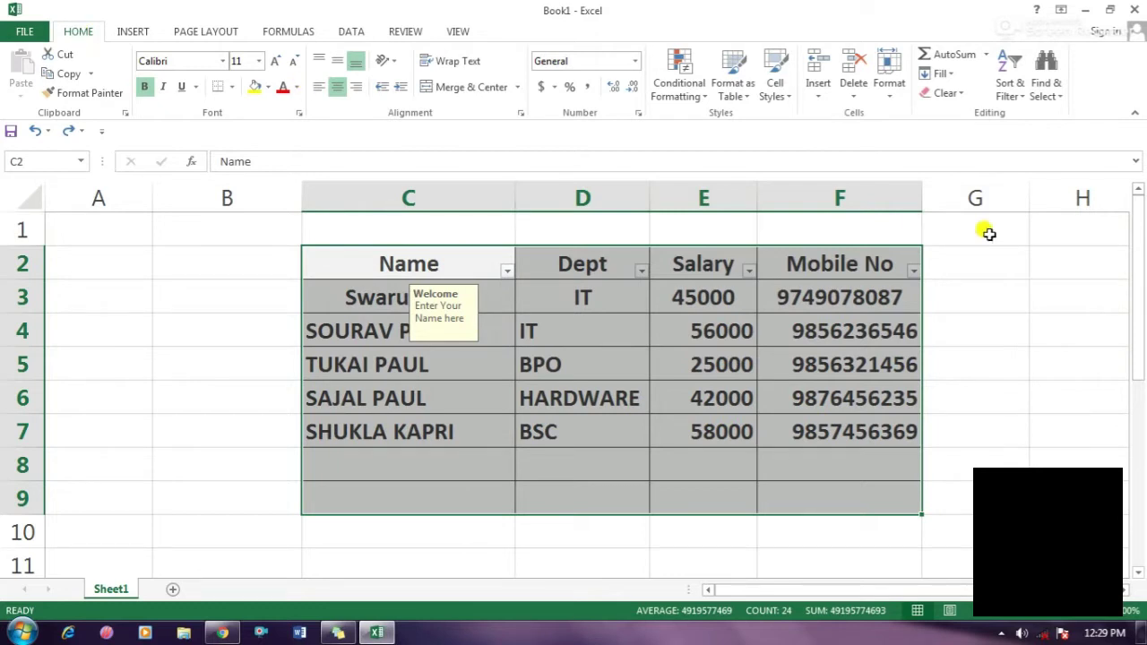
{"action": "left_click", "coordinate": [1012, 79]}
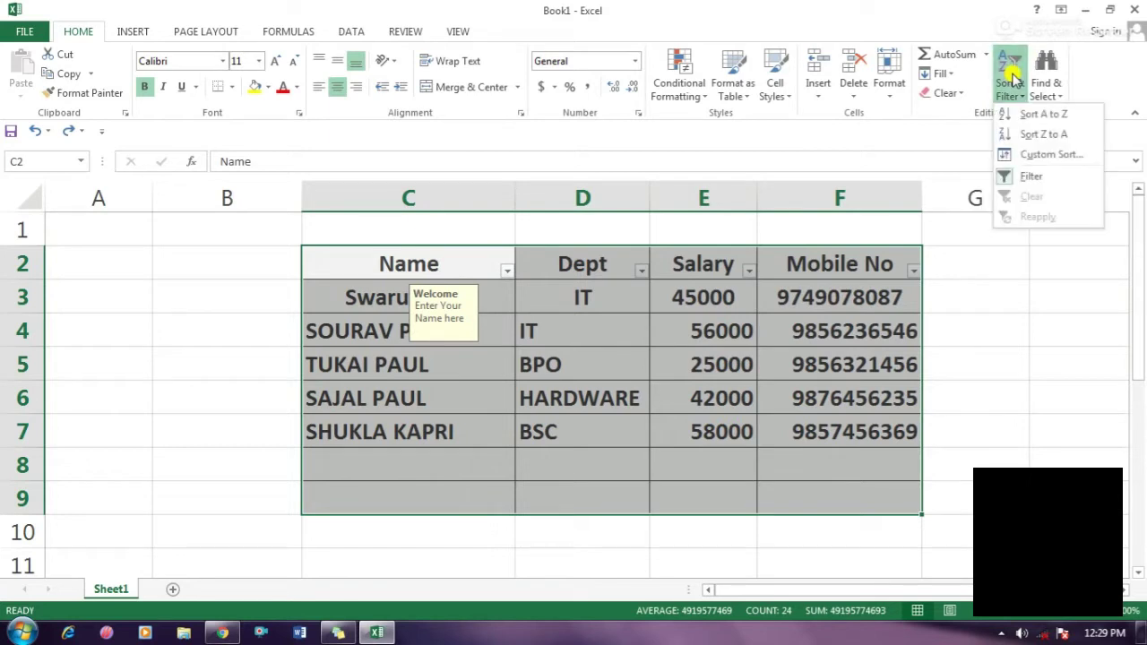
{"action": "left_click", "coordinate": [1030, 179]}
{"action": "left_click", "coordinate": [1024, 322]}
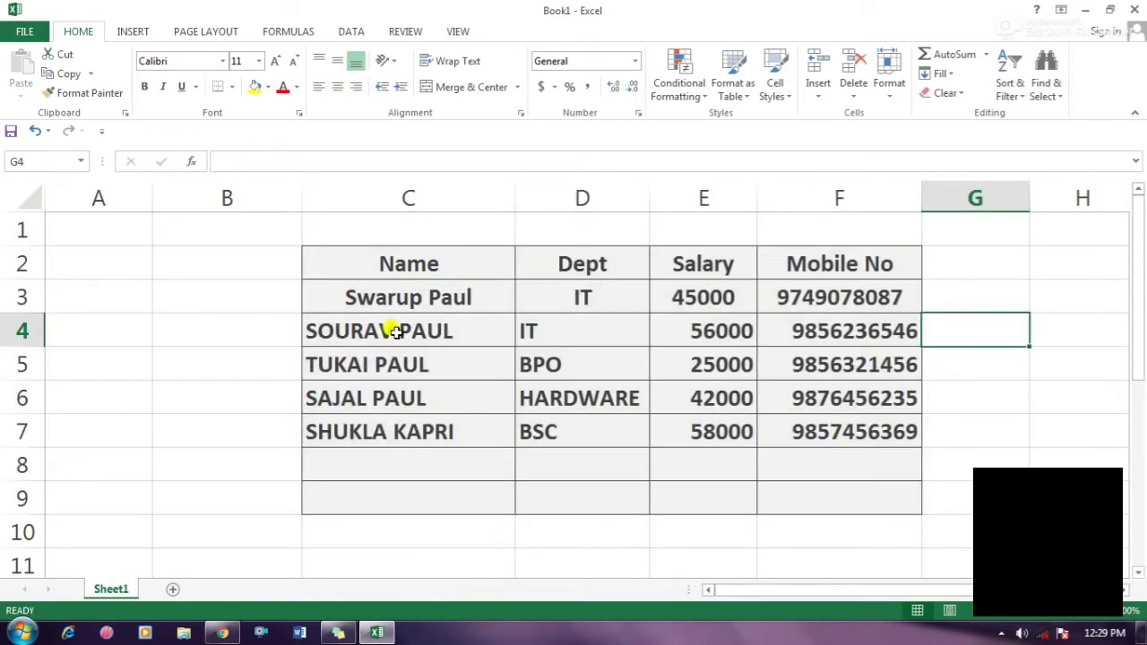
{"action": "left_click", "coordinate": [724, 328]}
{"action": "left_click", "coordinate": [740, 255]}
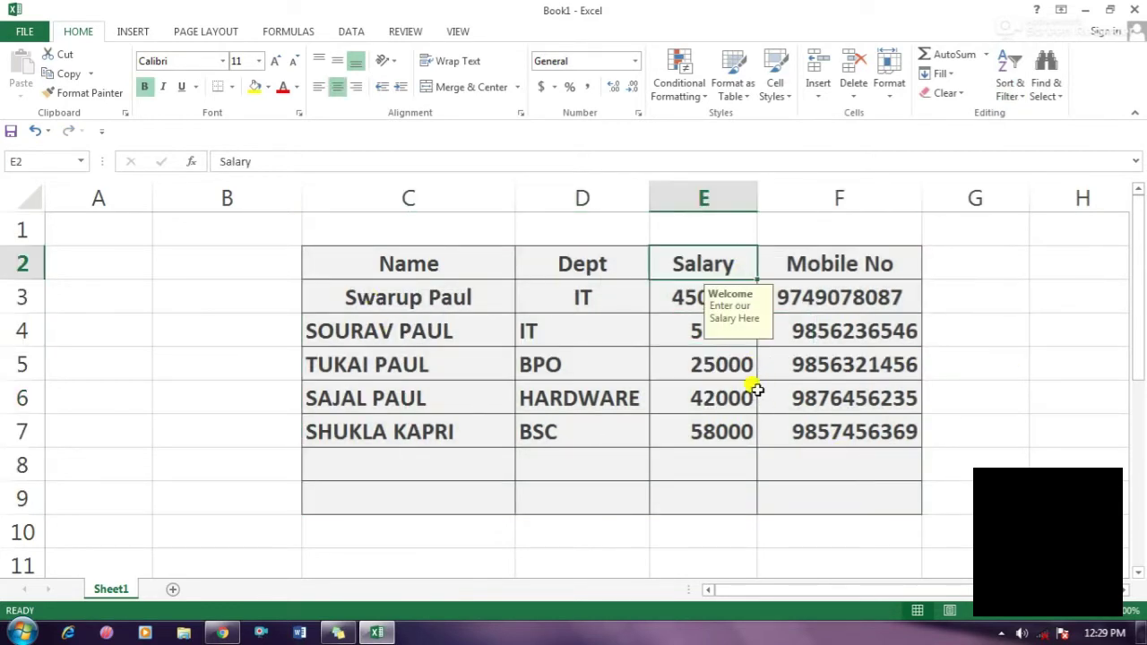
{"action": "left_click", "coordinate": [1054, 419]}
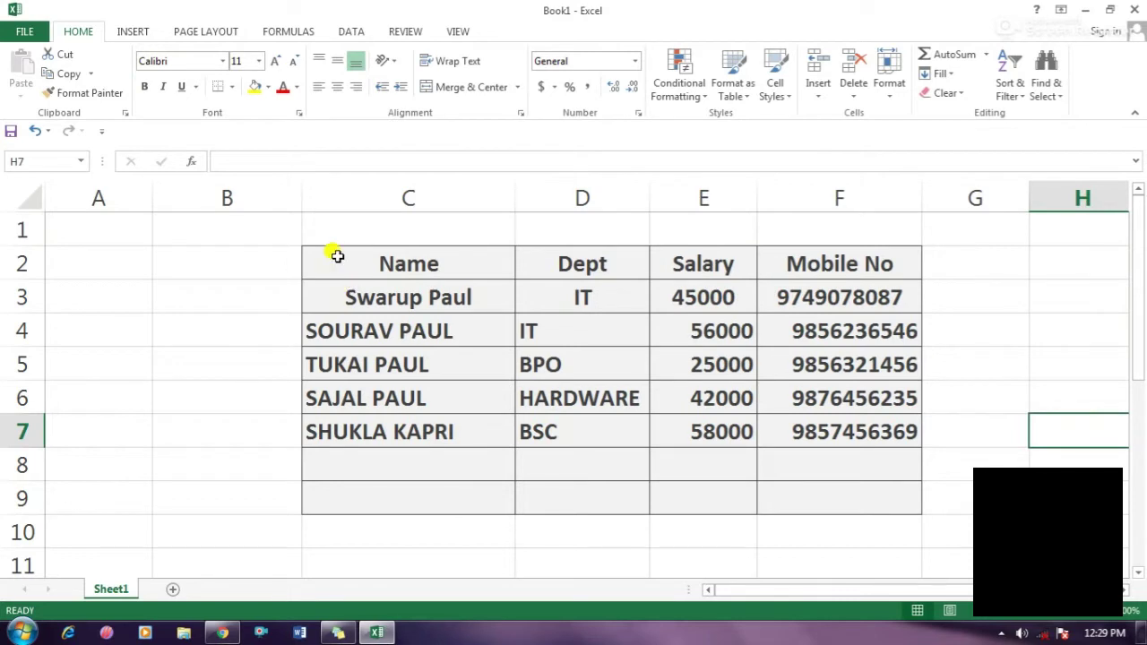
Select the employee table C2:F9 and turn on Filter for its header row
{"action": "left_click_drag", "start_coordinate": [336, 256], "coordinate": [873, 488]}
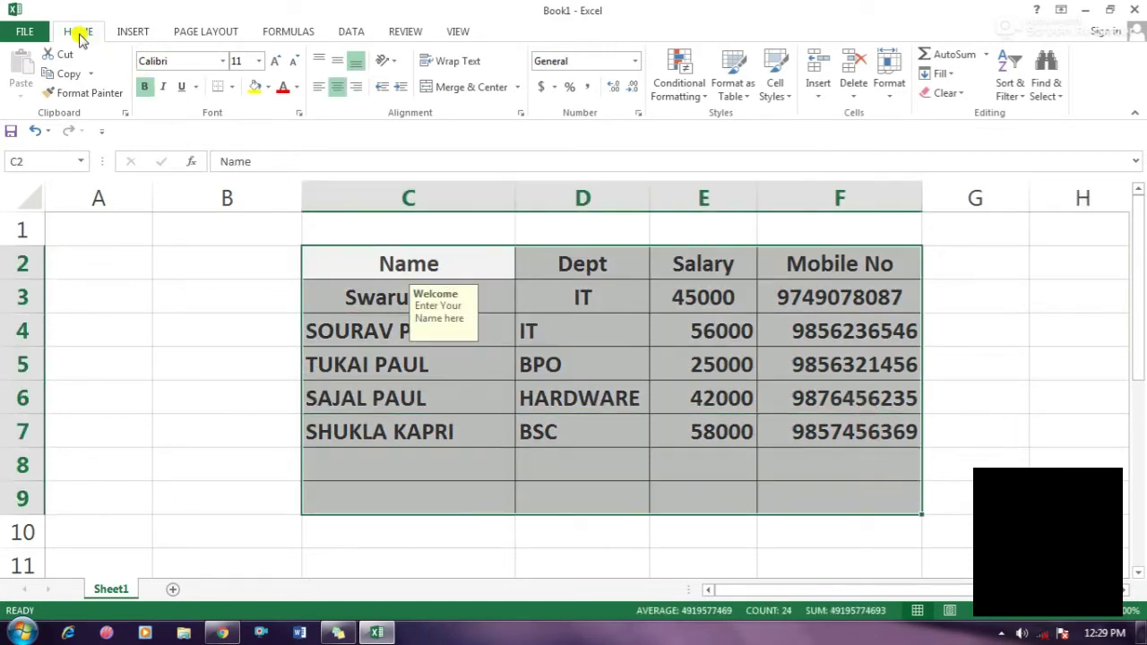
{"action": "left_click", "coordinate": [1014, 93]}
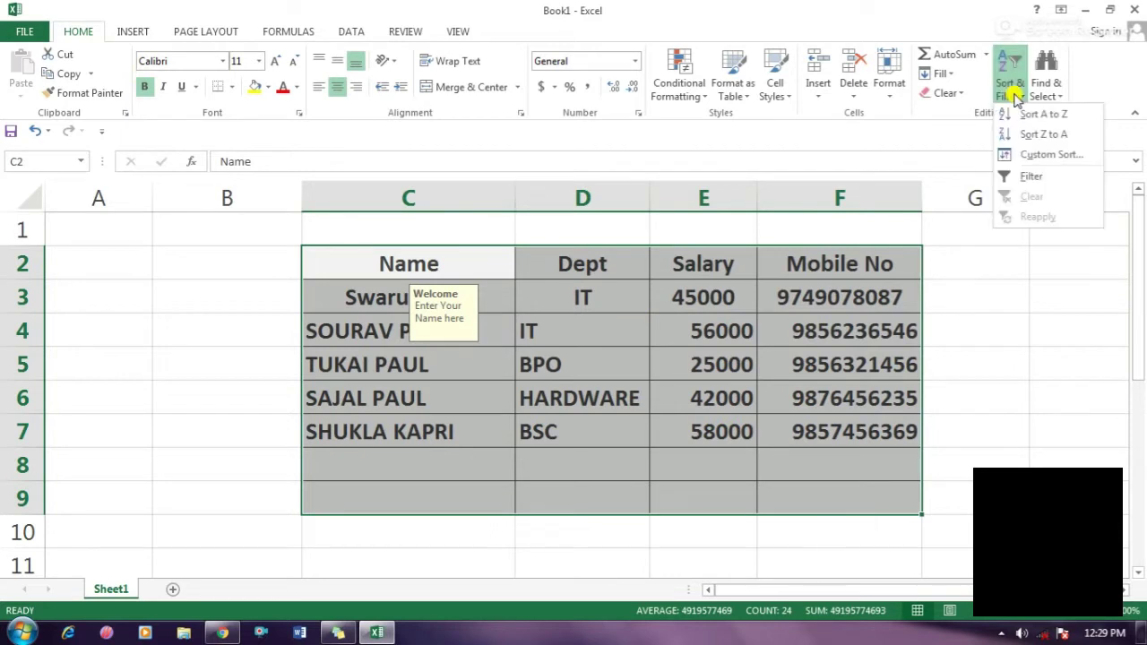
{"action": "left_click", "coordinate": [1032, 177]}
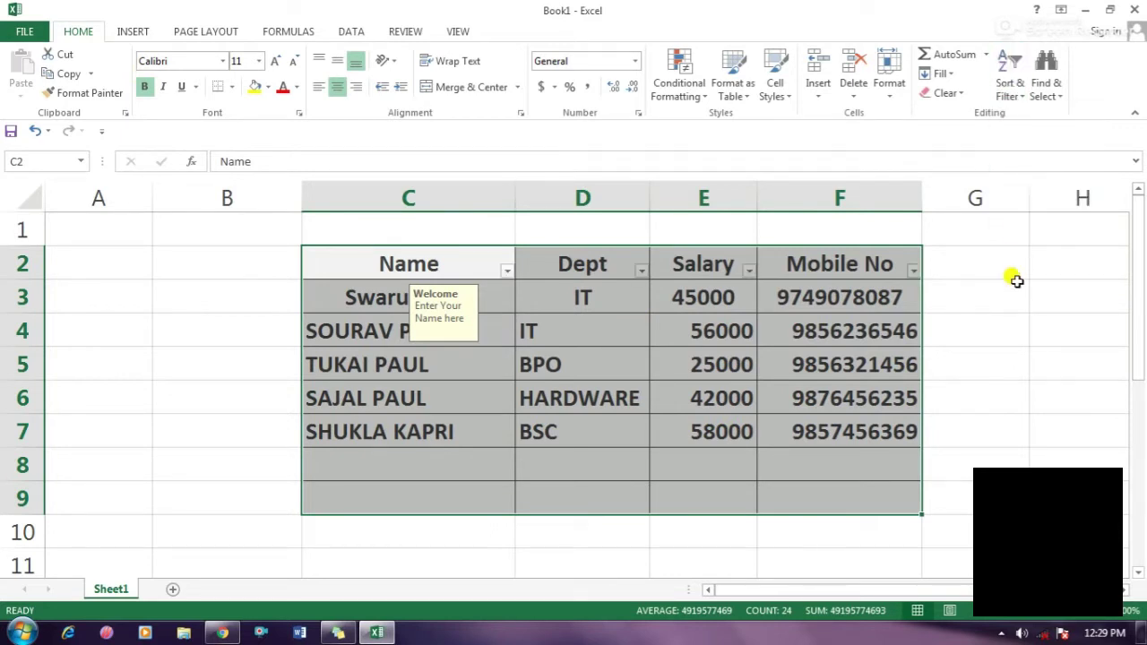
{"action": "left_click", "coordinate": [1015, 281]}
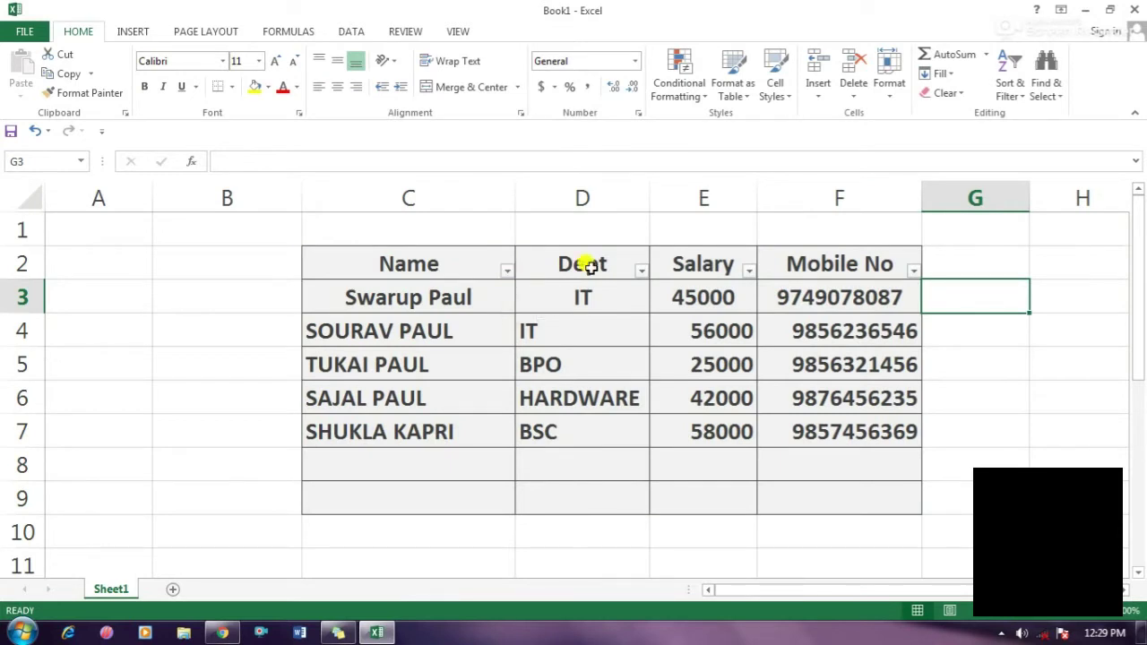
{"action": "left_click", "coordinate": [748, 270]}
{"action": "left_click", "coordinate": [727, 203]}
{"action": "left_click", "coordinate": [1016, 391]}
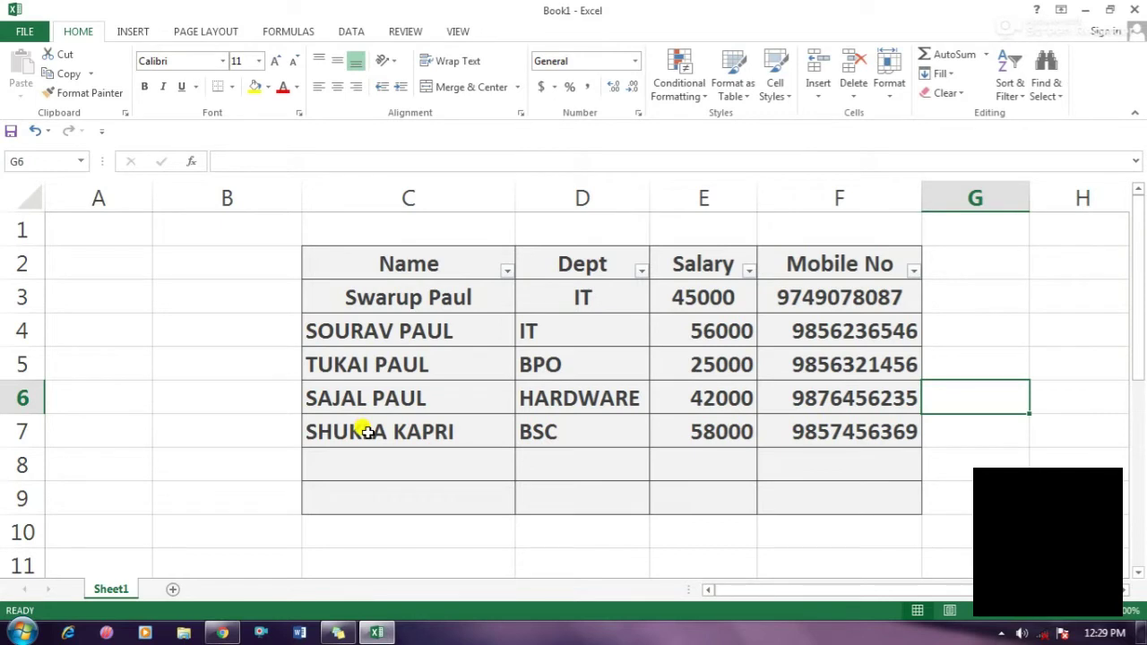
Sort the table by the Name column from A to Z, followed by Z to A
{"action": "left_click", "coordinate": [508, 270]}
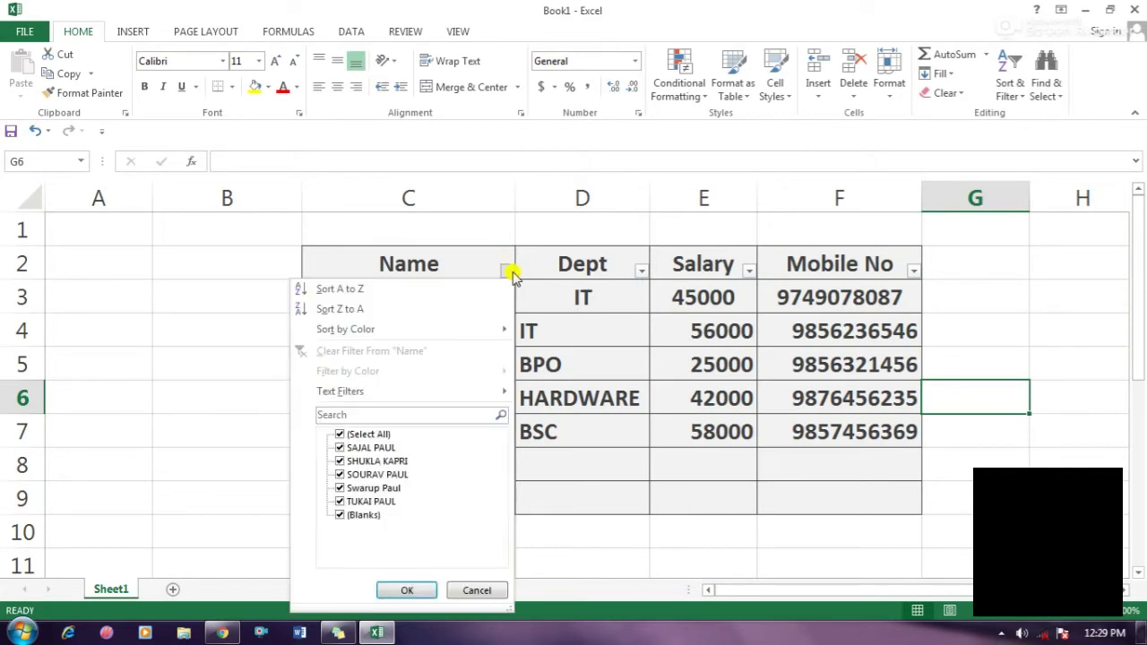
{"action": "left_click", "coordinate": [341, 290]}
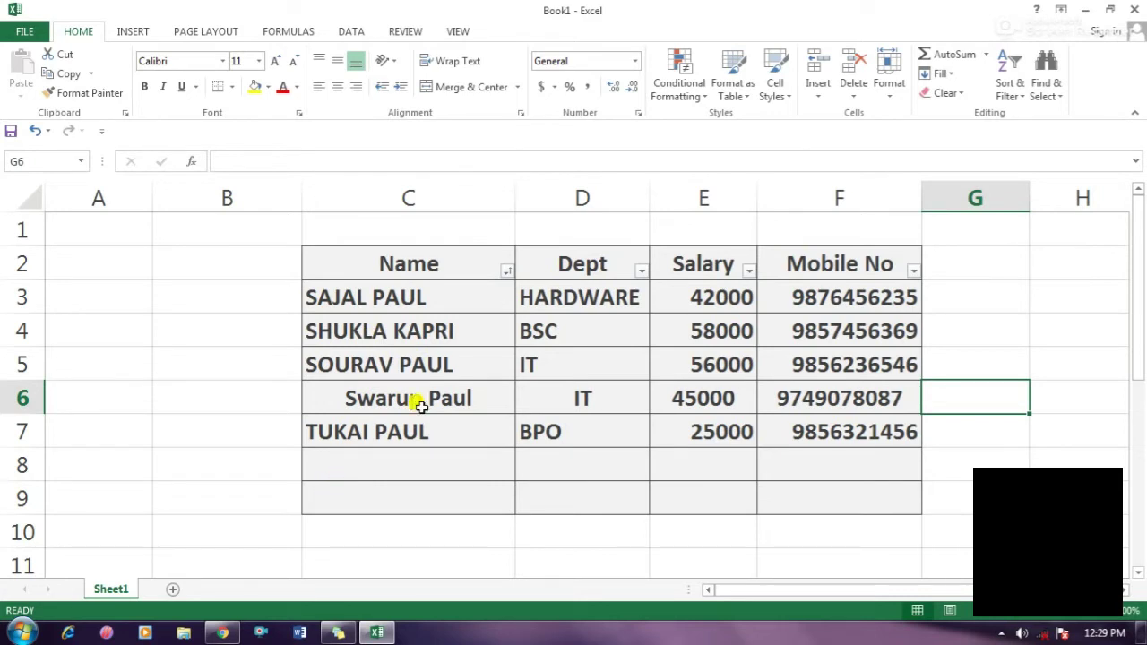
{"action": "left_click", "coordinate": [507, 271]}
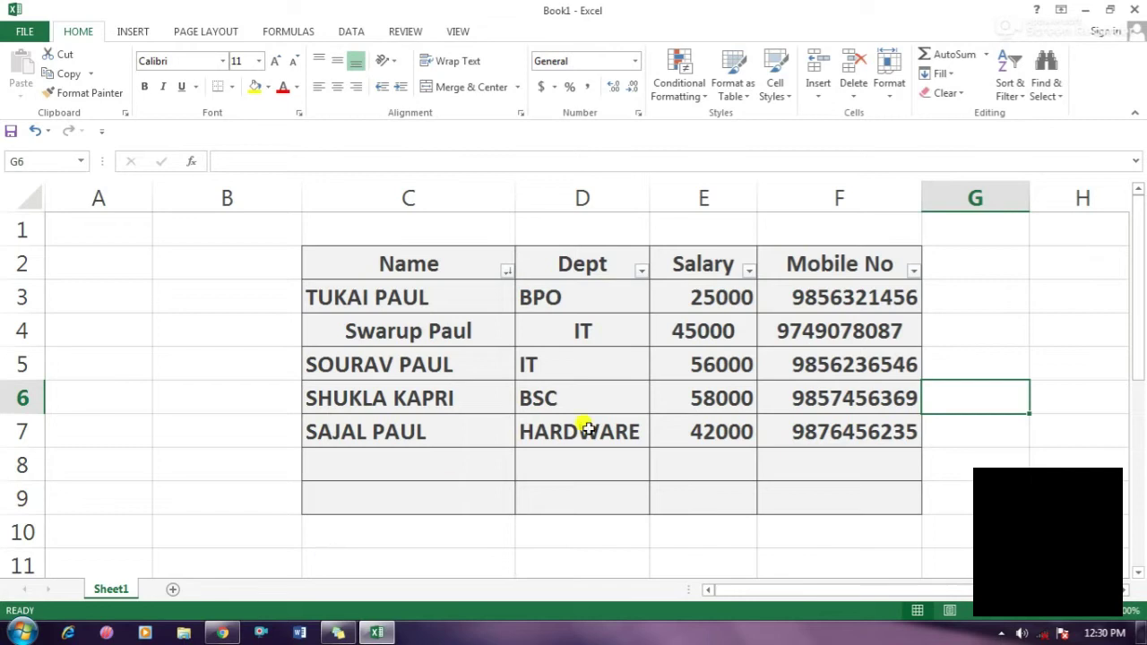
Sort the table by the Salary column from largest to smallest and check the order of the salaries
{"action": "left_click", "coordinate": [748, 271]}
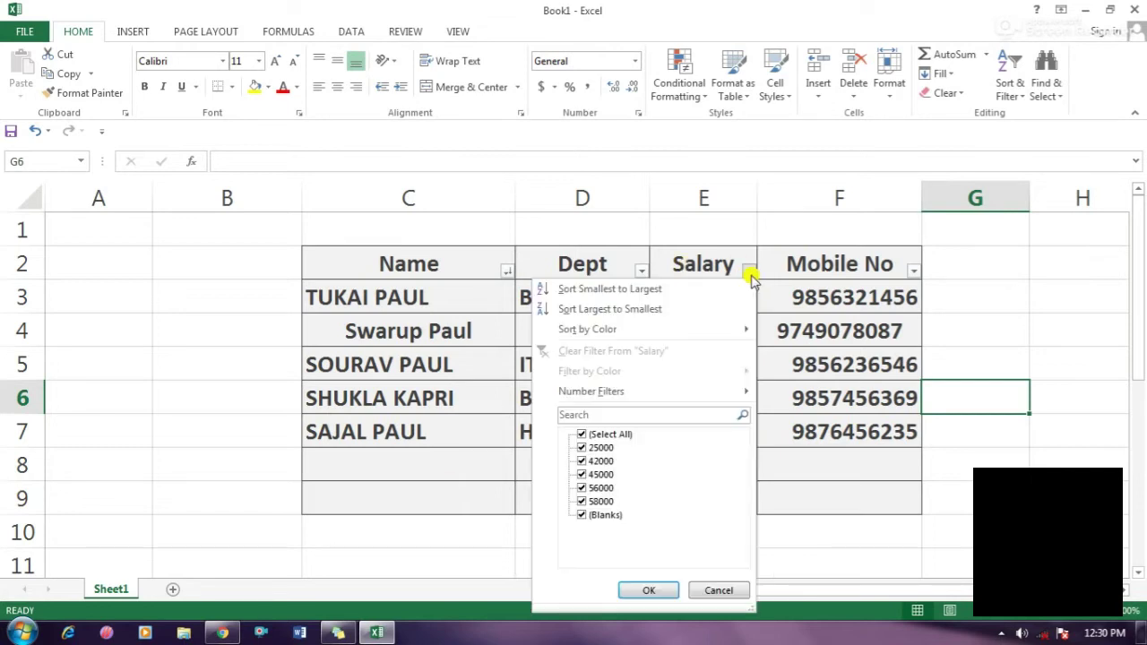
{"action": "left_click", "coordinate": [622, 311]}
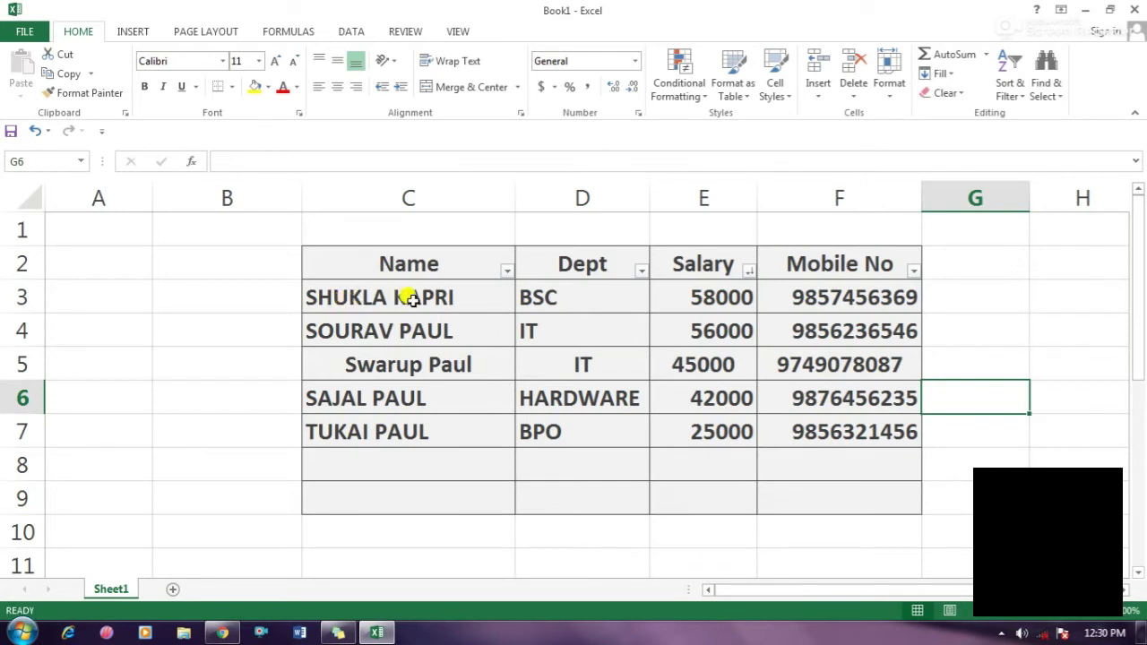
{"action": "left_click", "coordinate": [697, 291]}
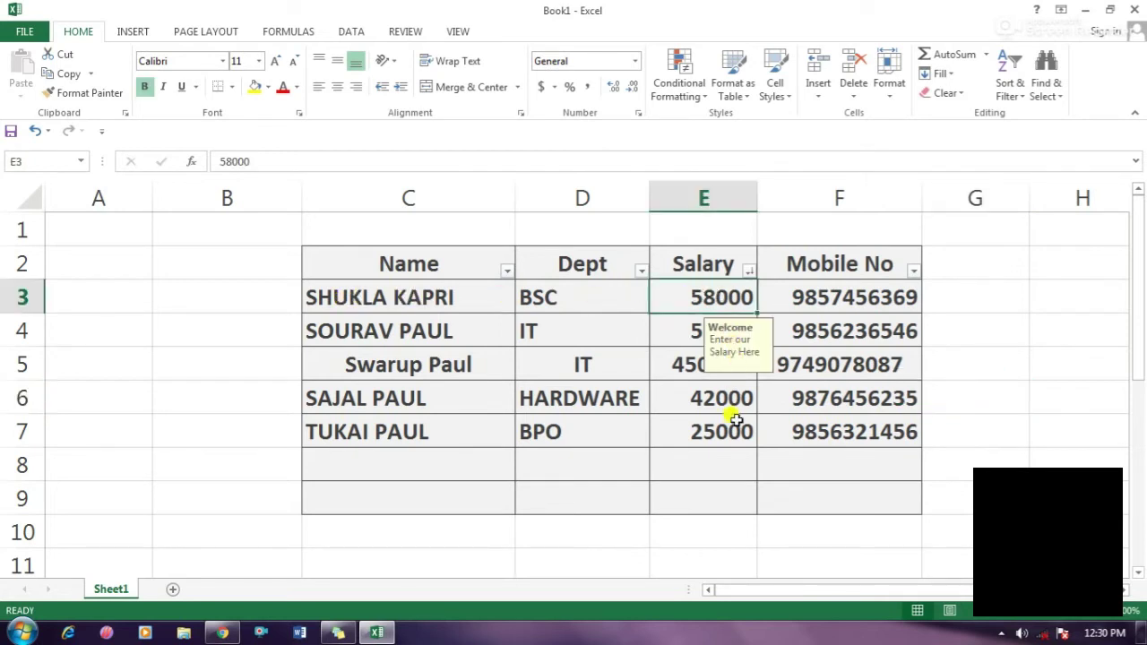
{"action": "left_click", "coordinate": [687, 334]}
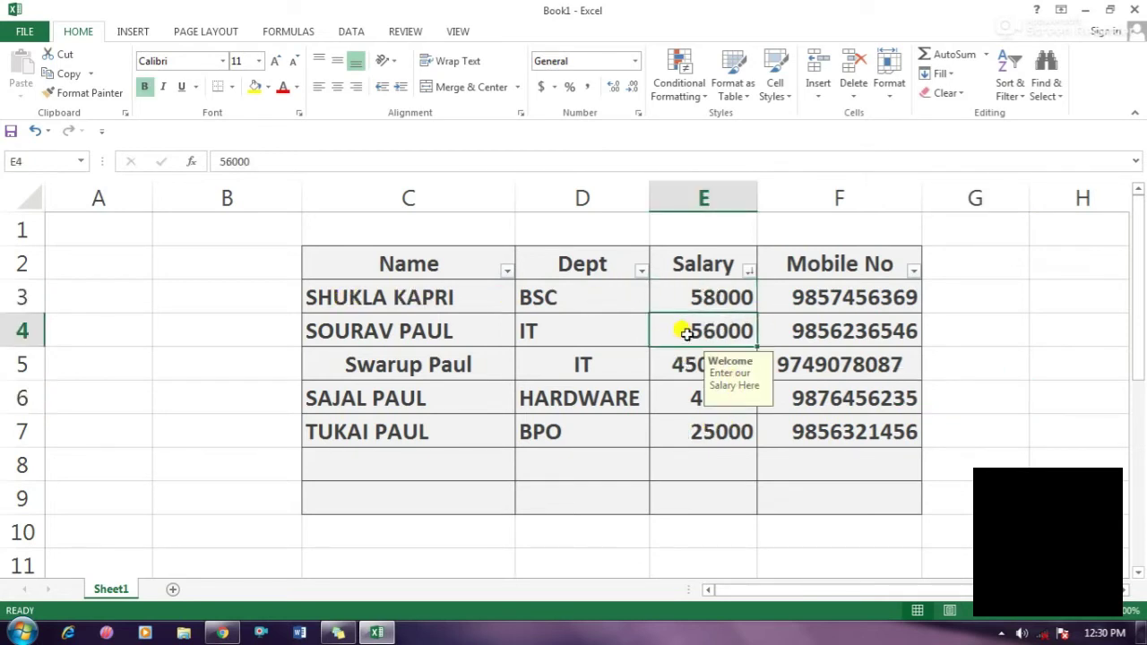
{"action": "left_click", "coordinate": [714, 484]}
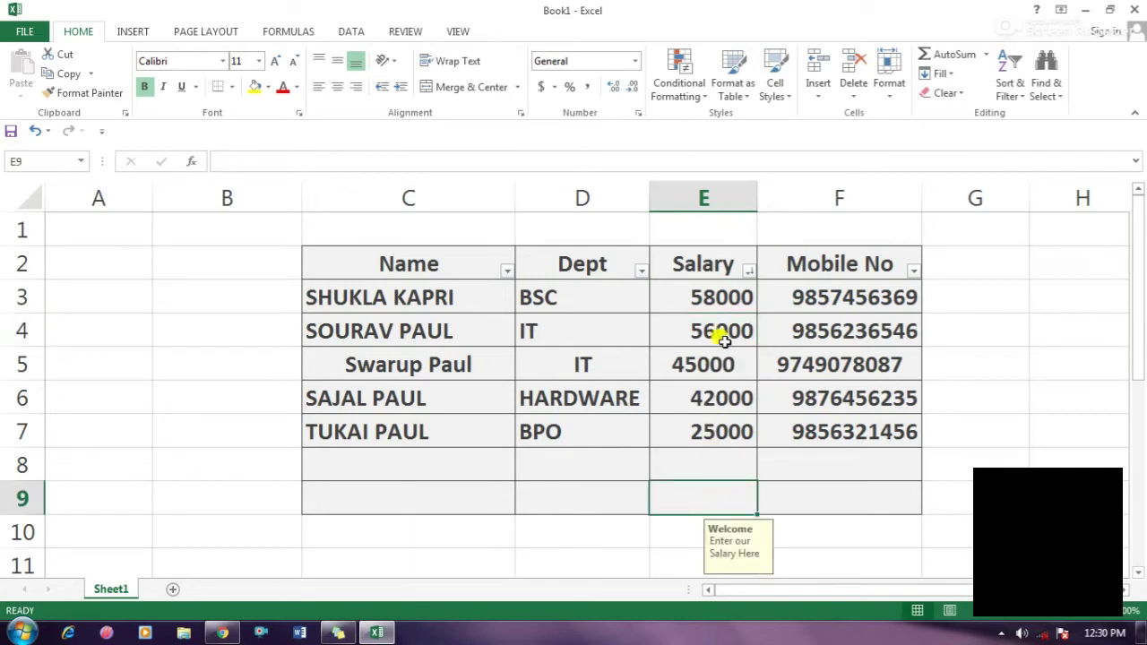
{"action": "left_click_drag", "start_coordinate": [331, 264], "coordinate": [861, 493]}
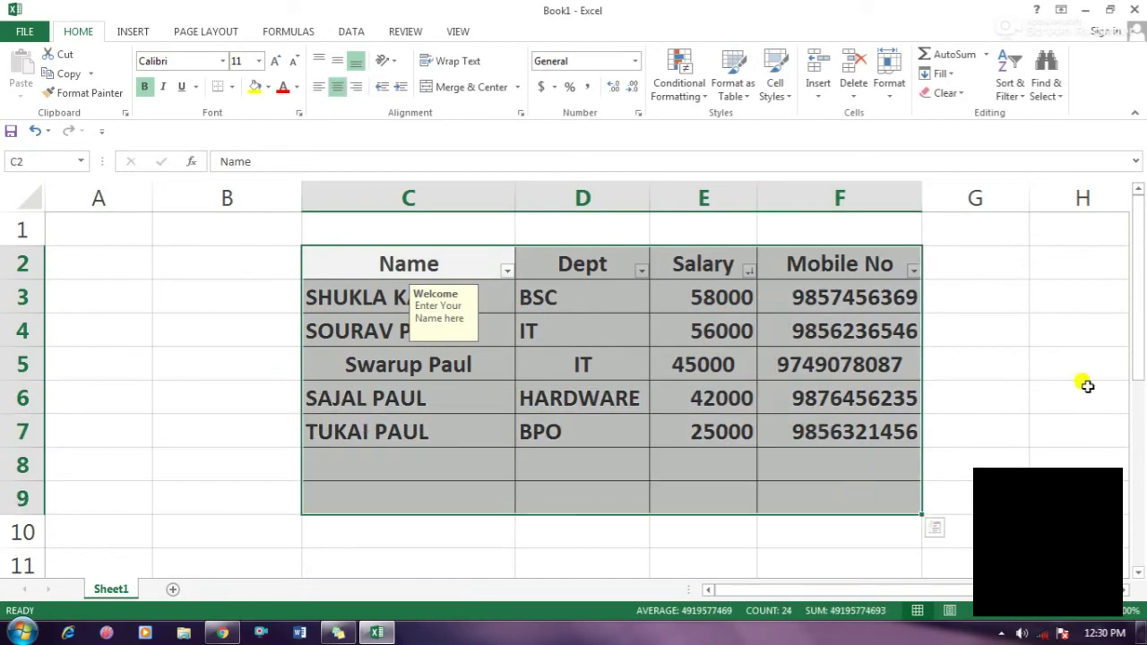
{"action": "left_click", "coordinate": [1045, 422]}
{"action": "left_click", "coordinate": [29, 198]}
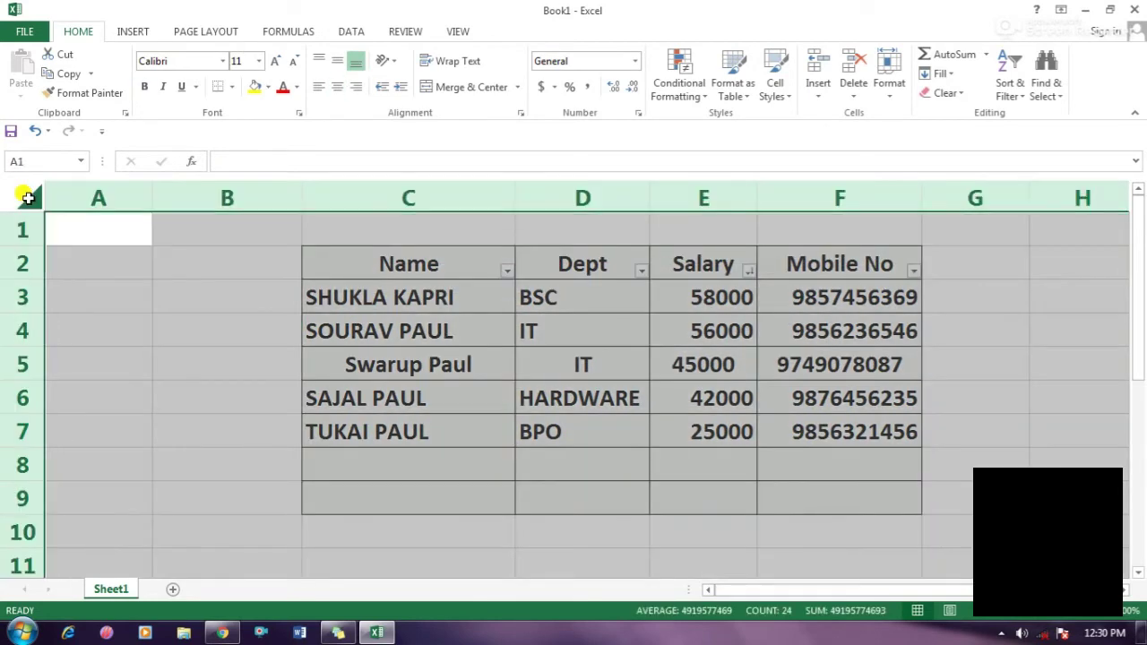
{"action": "left_click", "coordinate": [105, 325]}
{"action": "left_click_drag", "start_coordinate": [326, 259], "coordinate": [865, 493]}
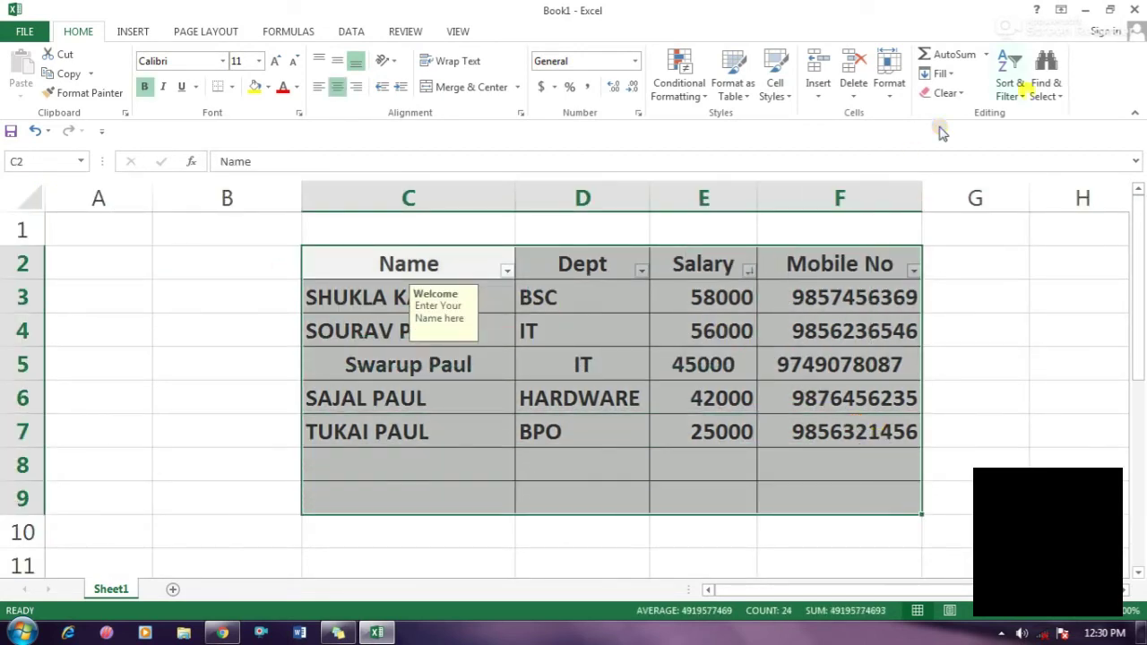
{"action": "left_click", "coordinate": [1018, 93]}
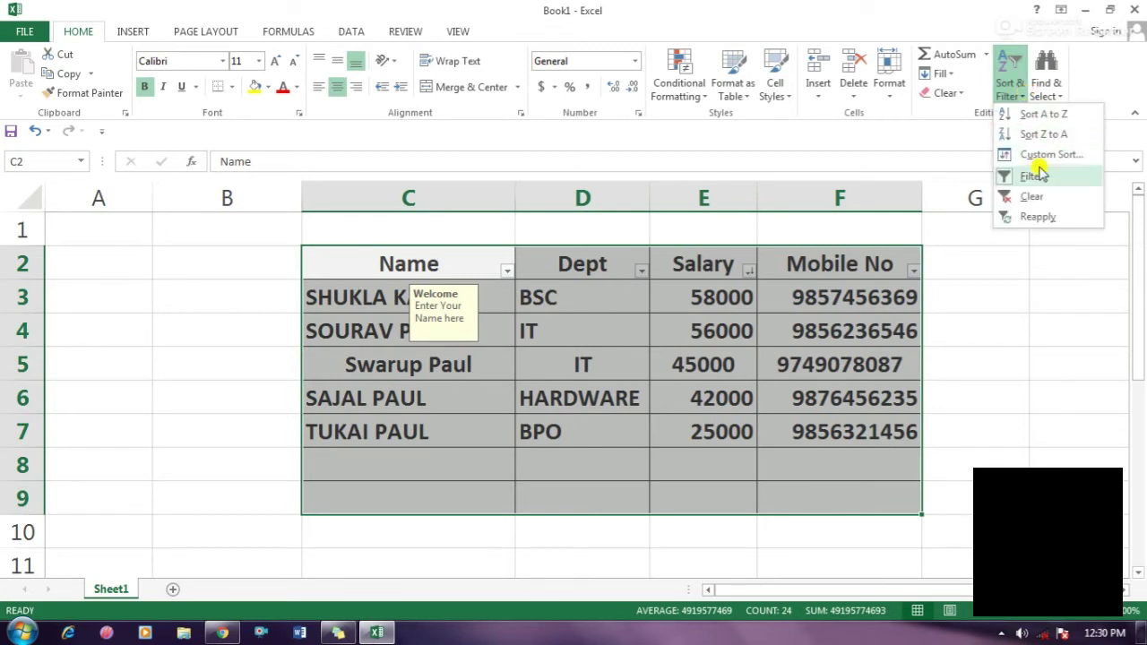
{"action": "left_click", "coordinate": [1026, 426]}
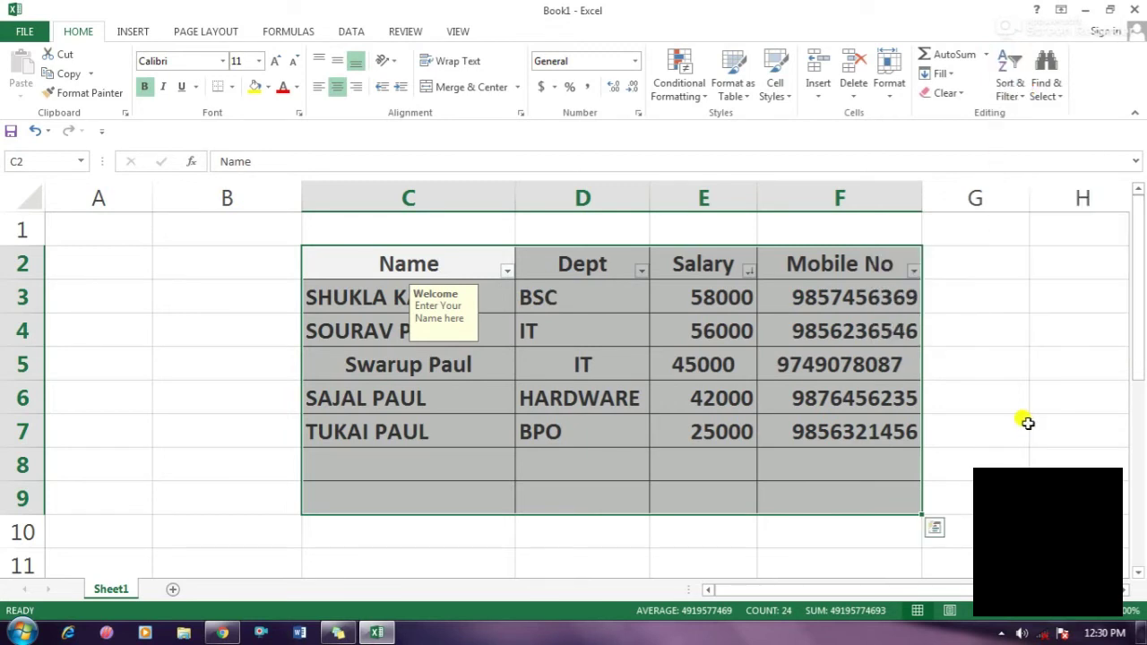
{"action": "left_click", "coordinate": [1006, 400]}
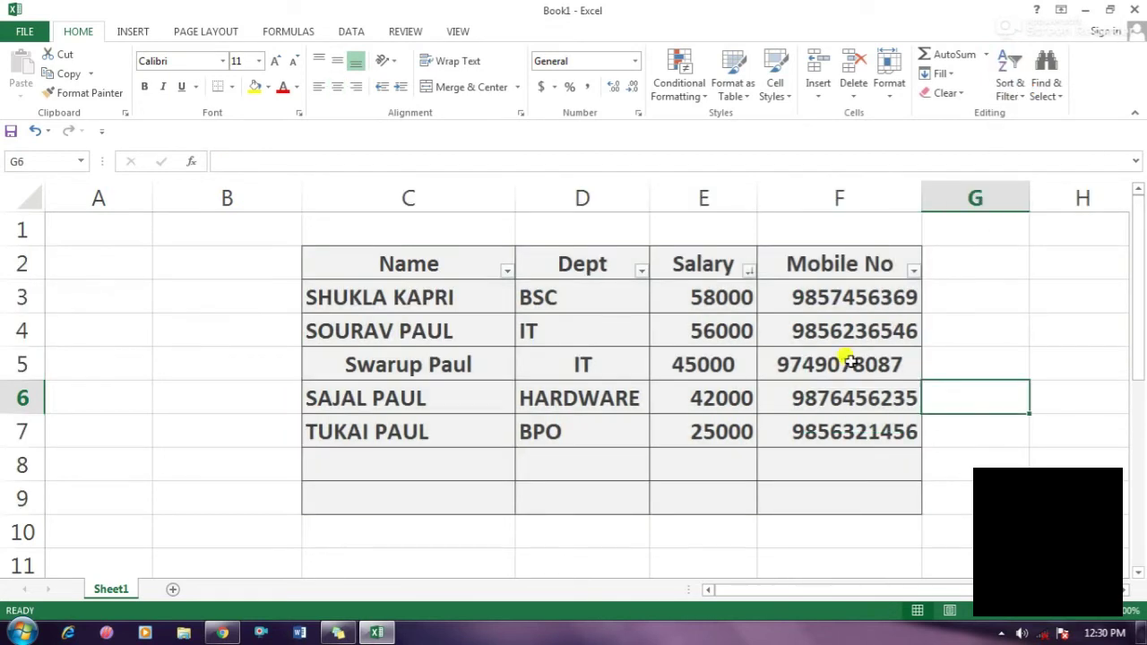
Sort the table by the Salary column from smallest to largest and dismiss the Windows color scheme prompt
{"action": "left_click", "coordinate": [750, 271]}
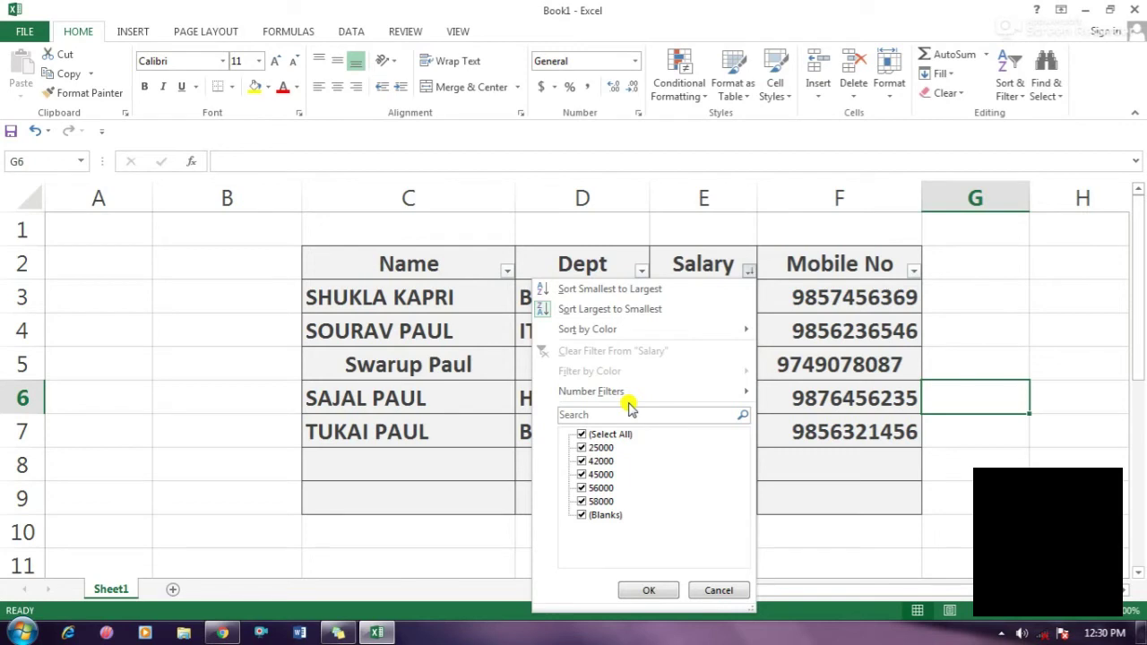
{"action": "left_click", "coordinate": [603, 289]}
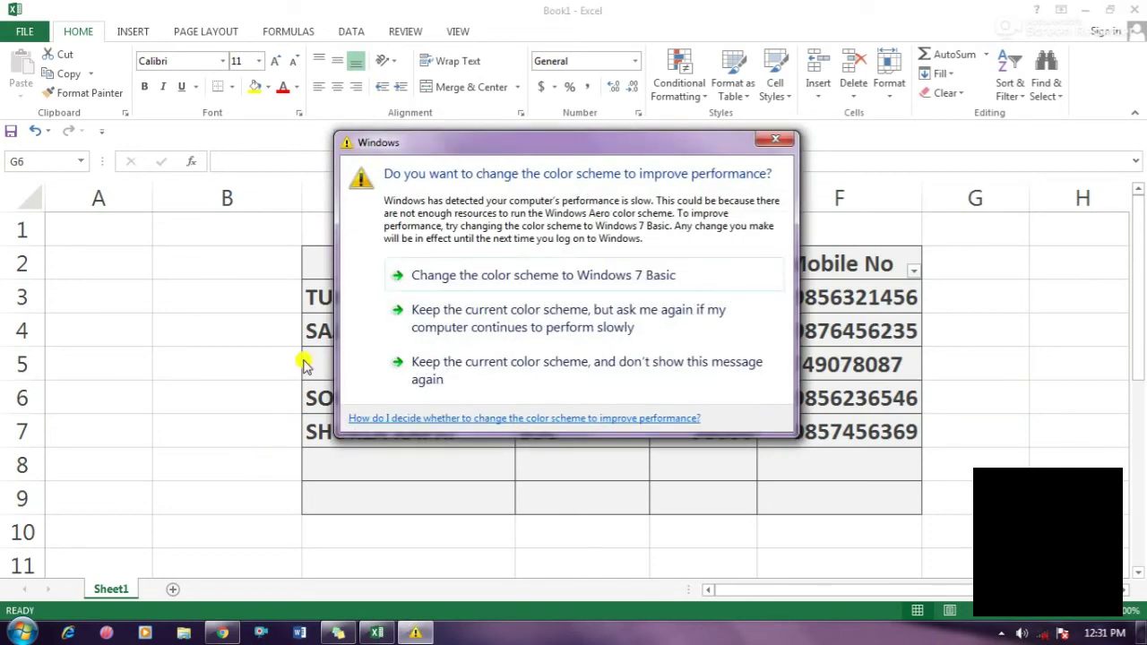
{"action": "left_click", "coordinate": [774, 139]}
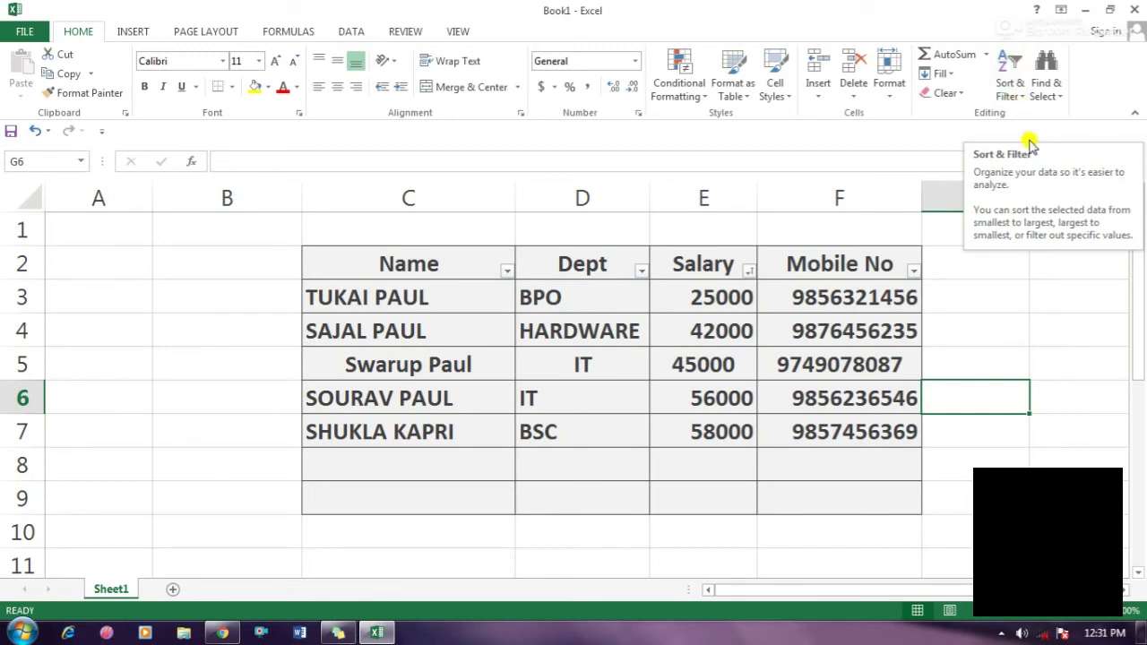
{"action": "left_click", "coordinate": [986, 421]}
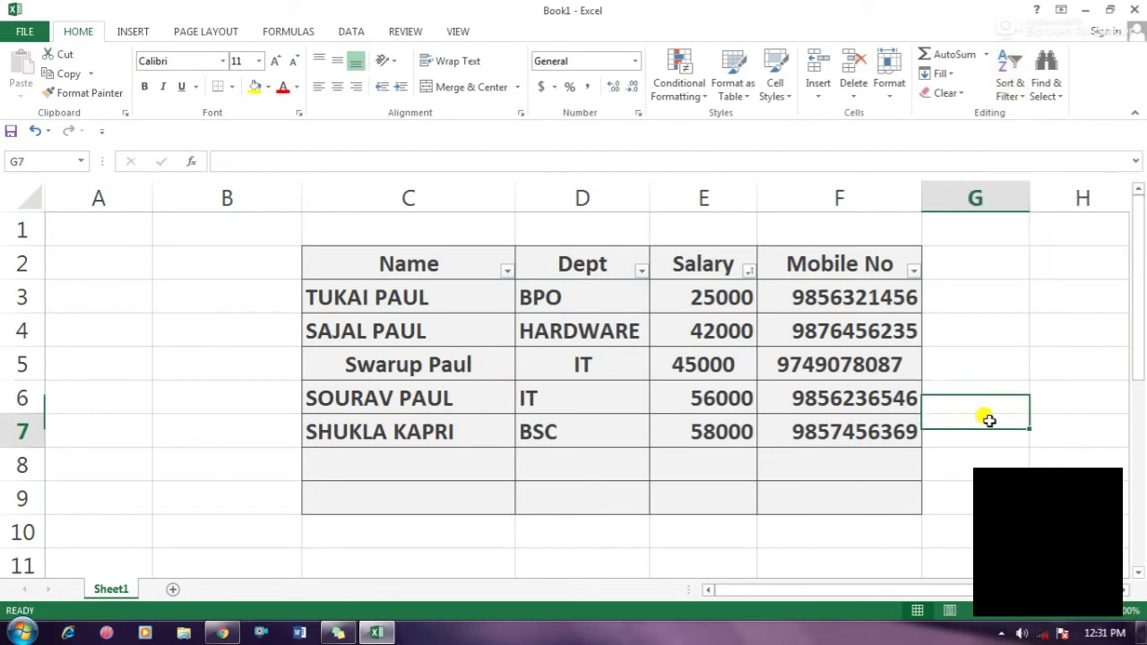